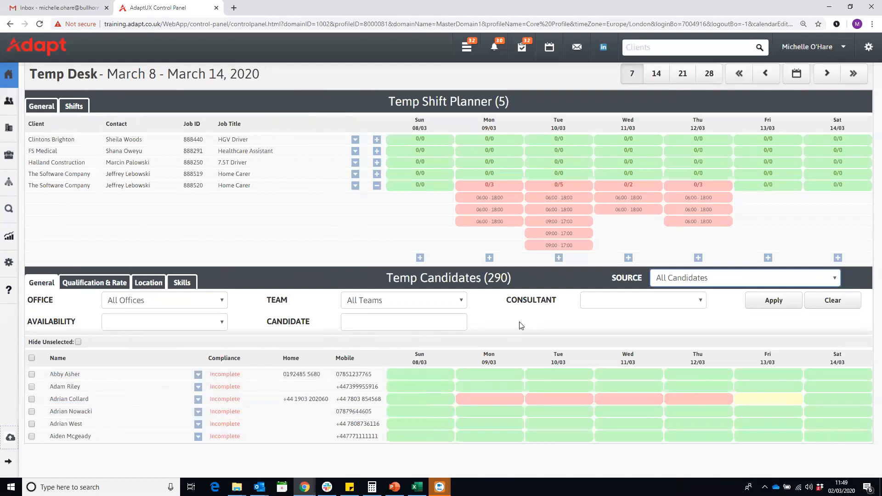
Assign the second listed candidate to the first Monday 09/03 06:00-18:00 Home Carer shift and set AWR Exempt to No
left_click_drag(495, 390, 494, 194)
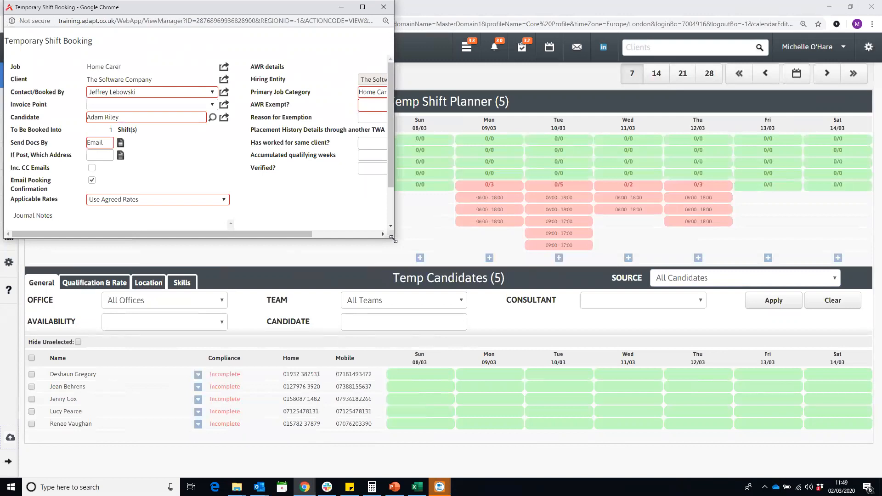
left_click_drag(394, 240, 550, 345)
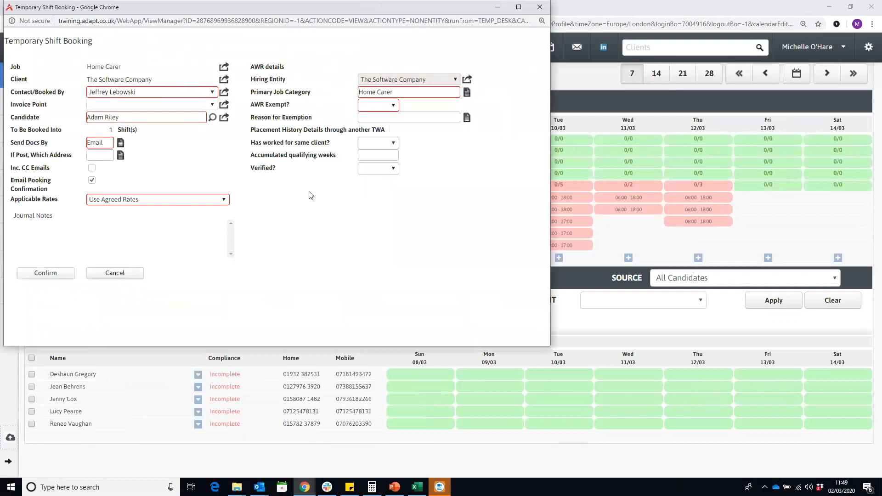
left_click(374, 108)
left_click(374, 120)
Look through the Send Docs By options for the shift booking without choosing one
left_click_drag(16, 143, 47, 144)
left_click(99, 143)
left_click(121, 143)
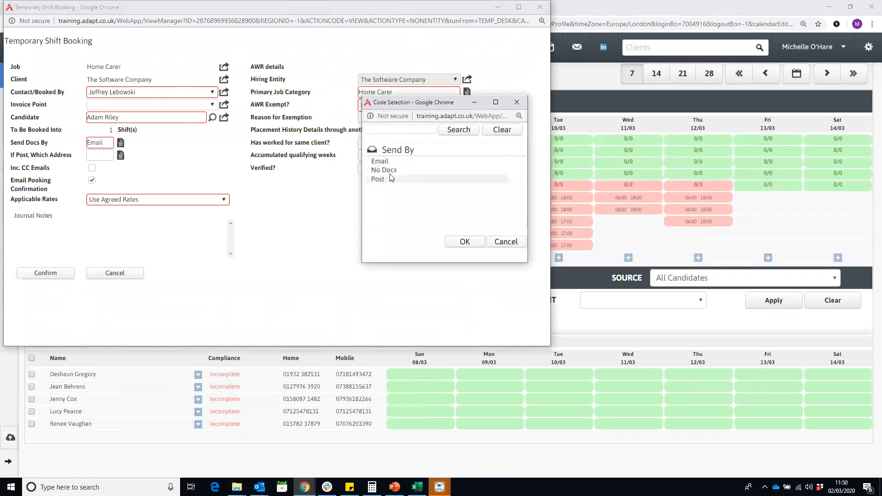
left_click(517, 102)
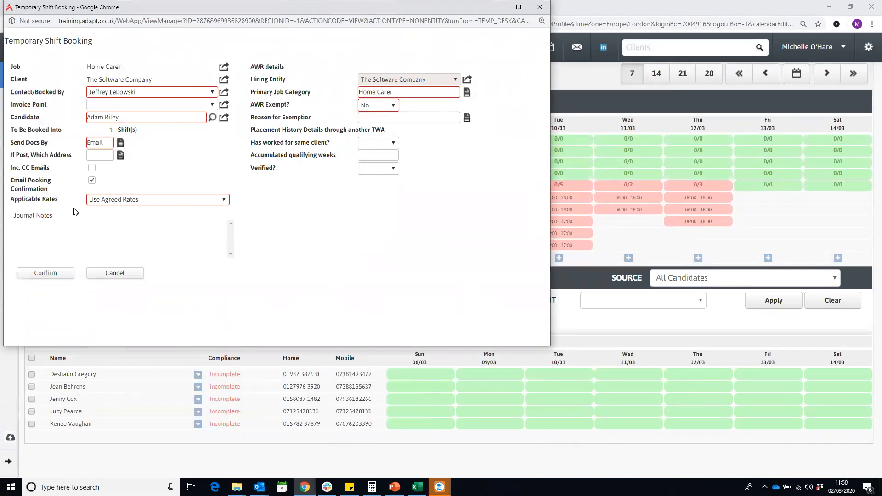
Set the applicable rates to Use Agreed Rates and confirm the temporary shift booking
left_click(131, 200)
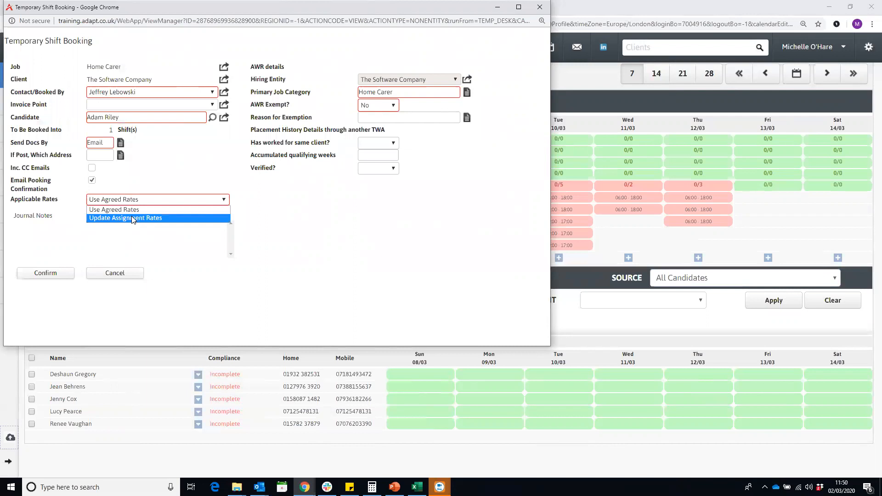
left_click(132, 217)
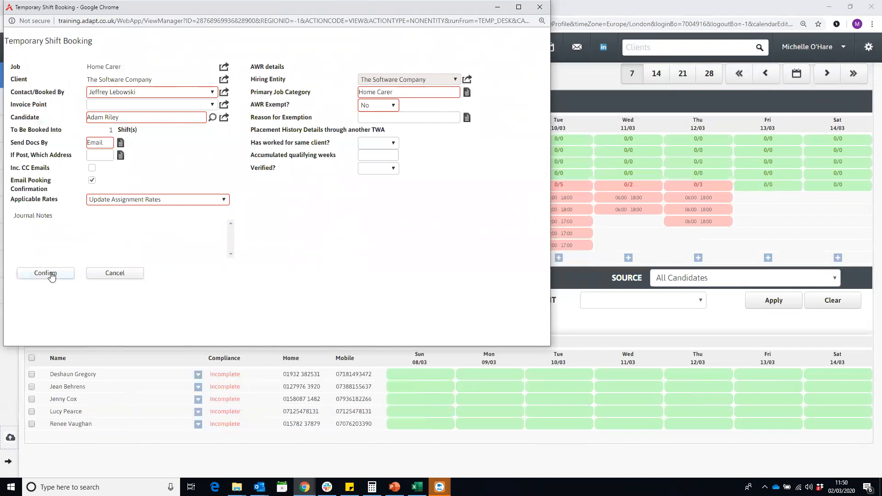
left_click(138, 200)
left_click(135, 208)
left_click(60, 275)
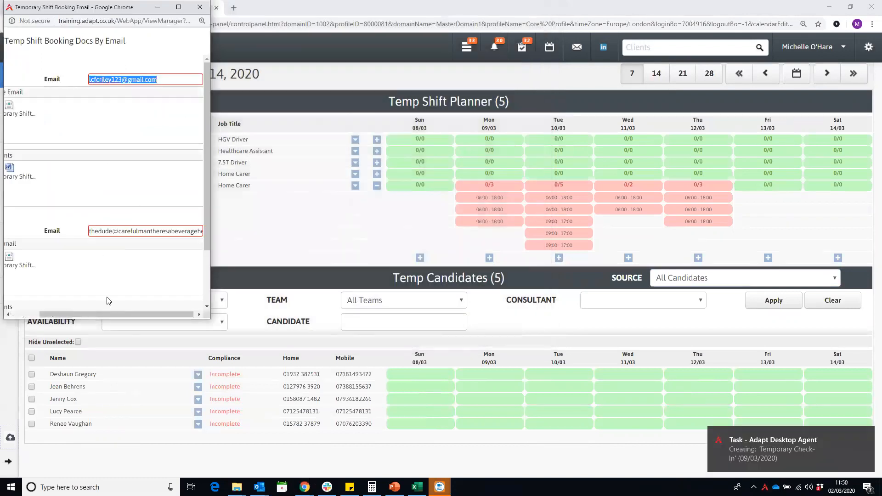
Review the booking documents email form and the booked candidate's booking details for Monday 09/03
left_click_drag(97, 315, 33, 314)
scroll(187, 246, "down", 2)
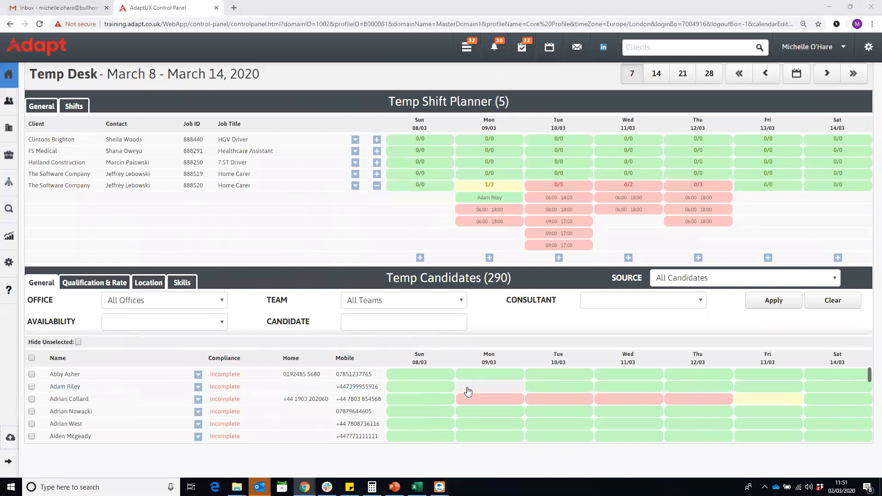
left_click(494, 391)
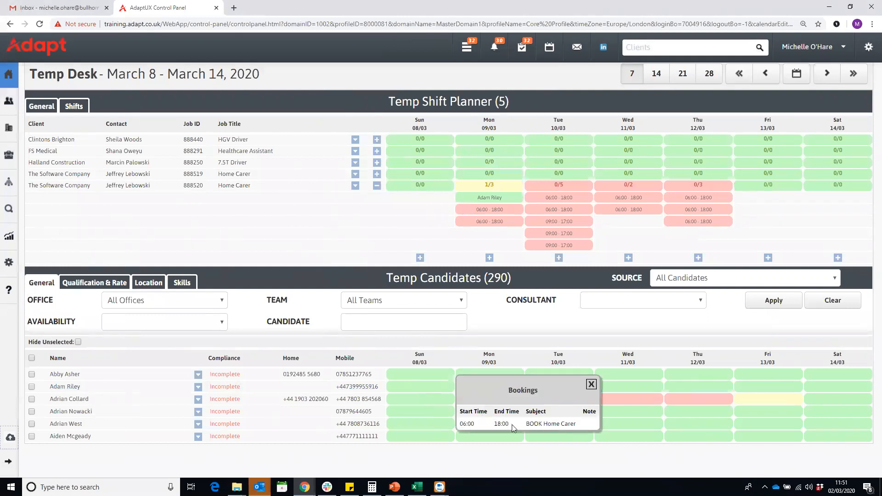
left_click(592, 385)
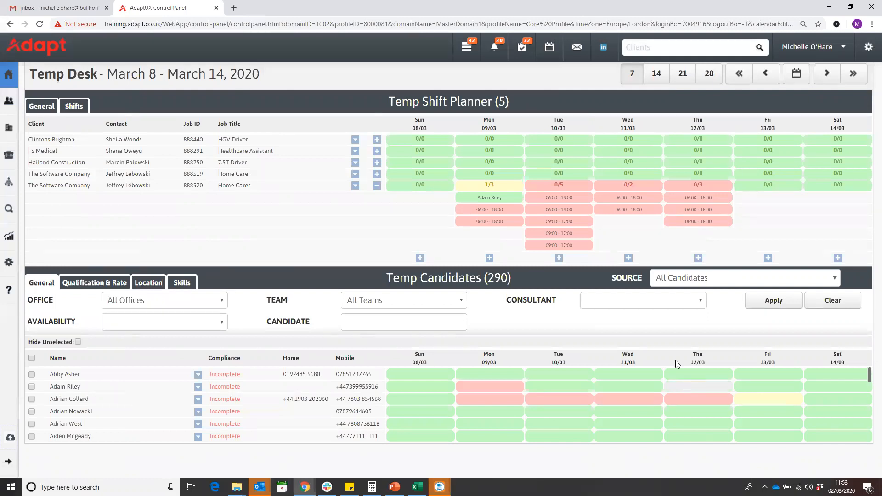
Inspect the shift amendment details of the booked Monday 09/03 Home Carer shift and the unfilled shift below it
left_click(486, 200)
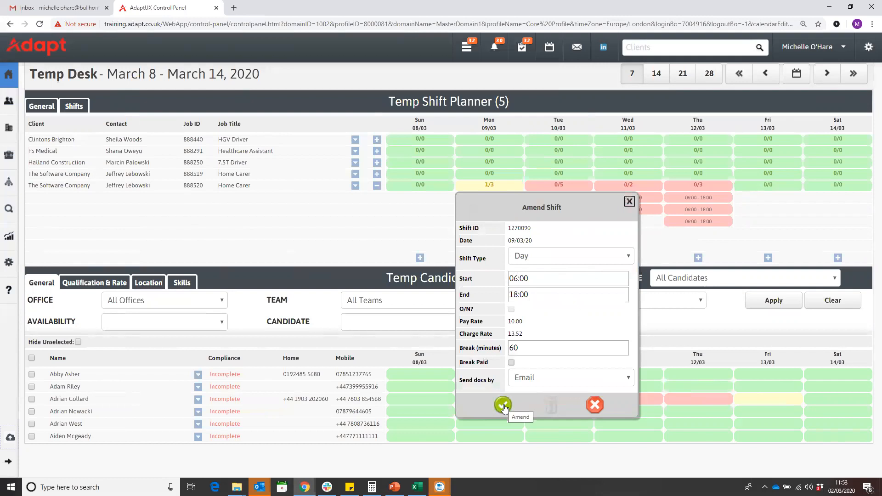
left_click(631, 202)
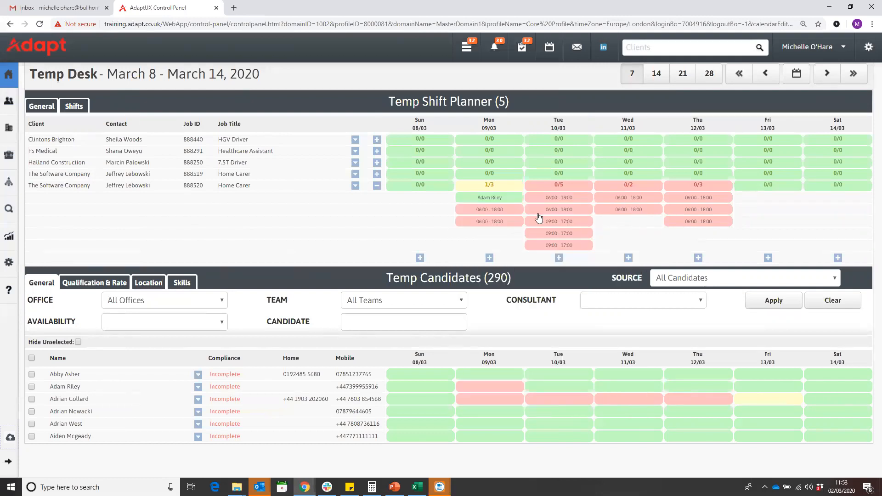
left_click(496, 209)
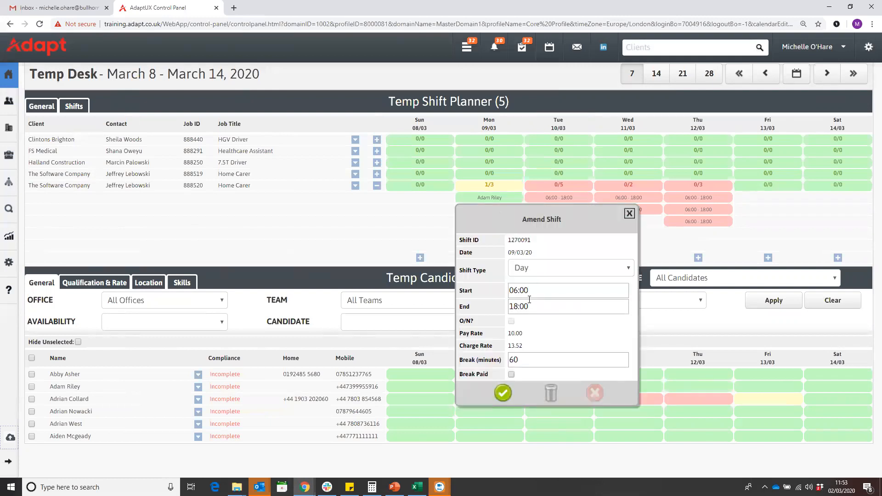
left_click(630, 214)
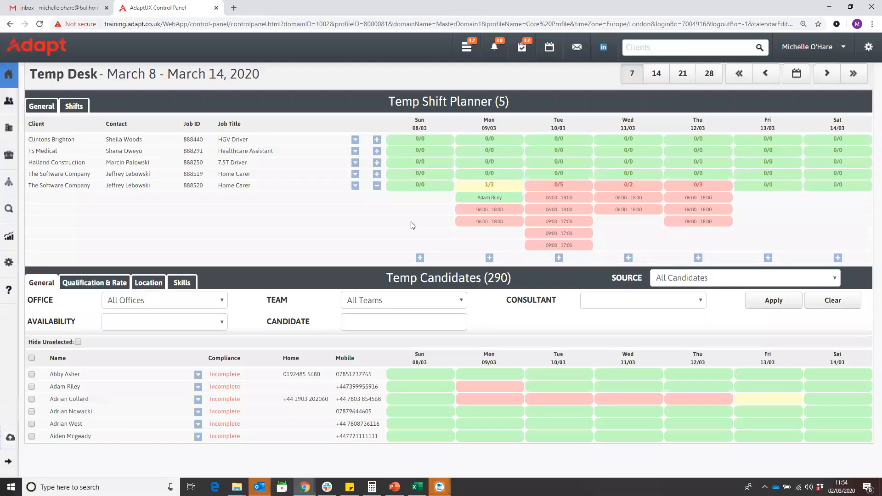
Start unbooking the candidate from the booked Monday 09/03 Home Carer shift and examine the unbooking options
left_click(488, 199)
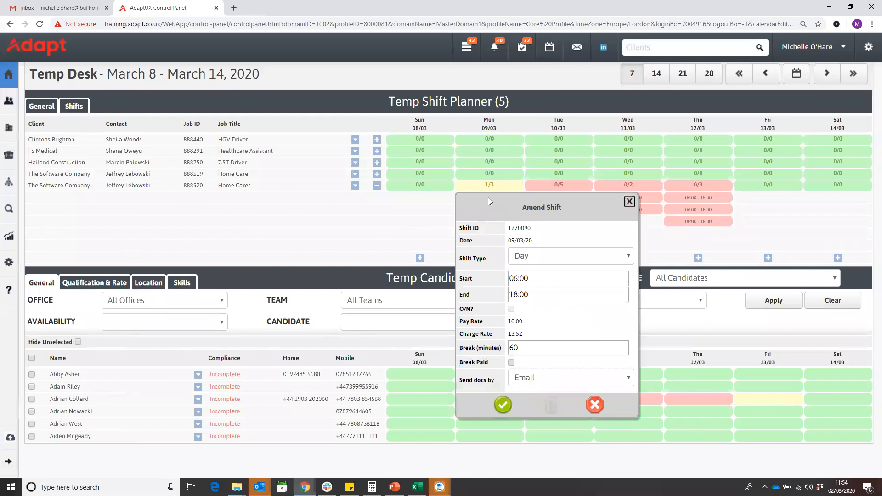
left_click(595, 405)
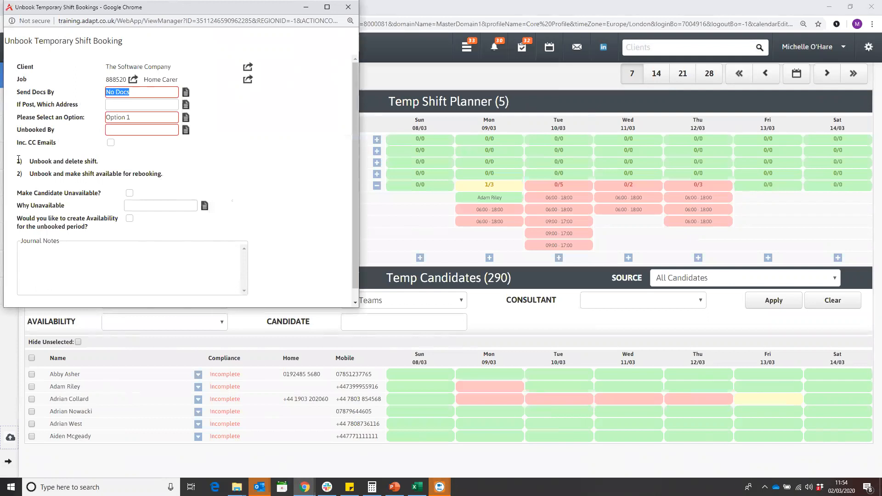
left_click(129, 117)
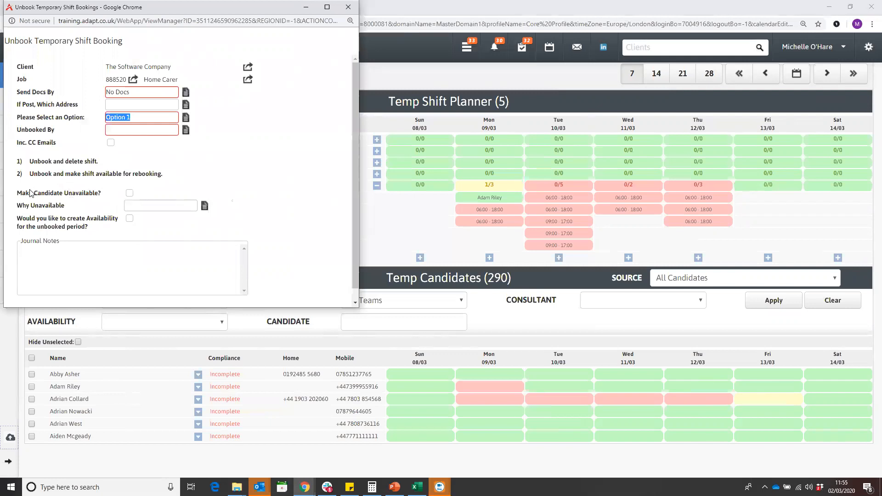
Try marking the candidate unavailable in the unbooking form, look through the Why Unavailable reasons, and discard the form
left_click(130, 193)
left_click(205, 205)
scroll(431, 218, "down", 1)
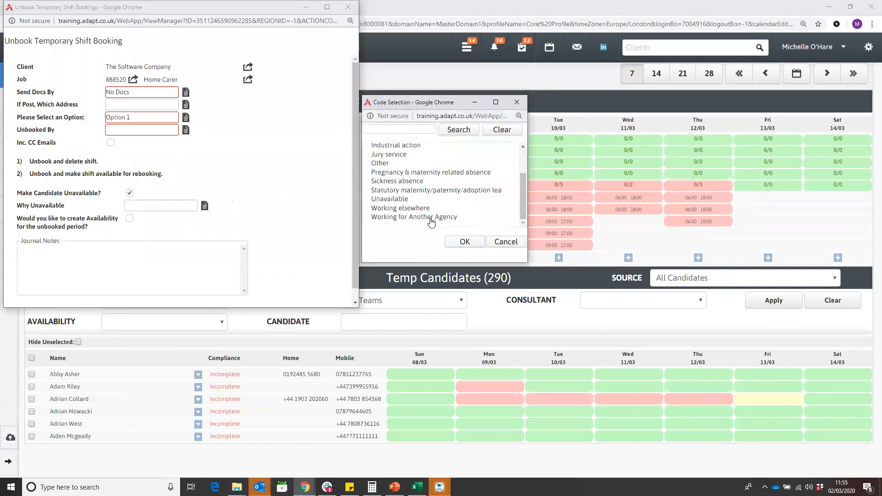
scroll(431, 221, "up", 1)
left_click(513, 102)
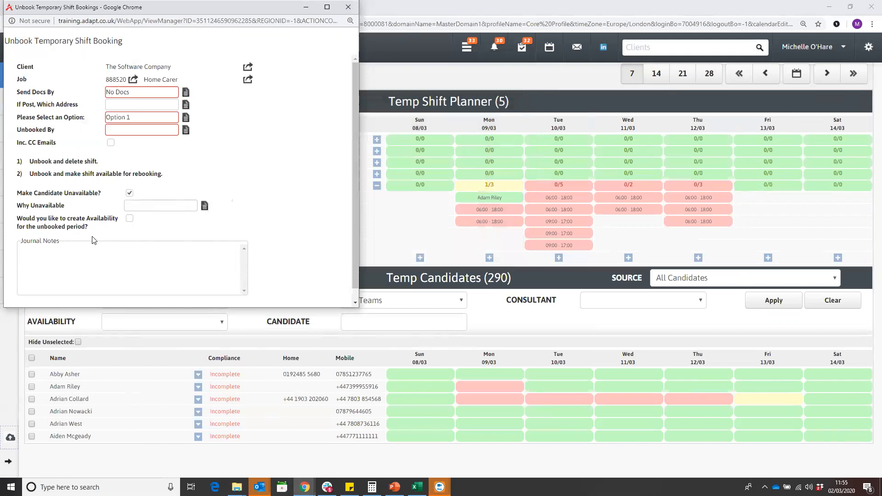
left_click(130, 219)
left_click_drag(240, 8, 244, 29)
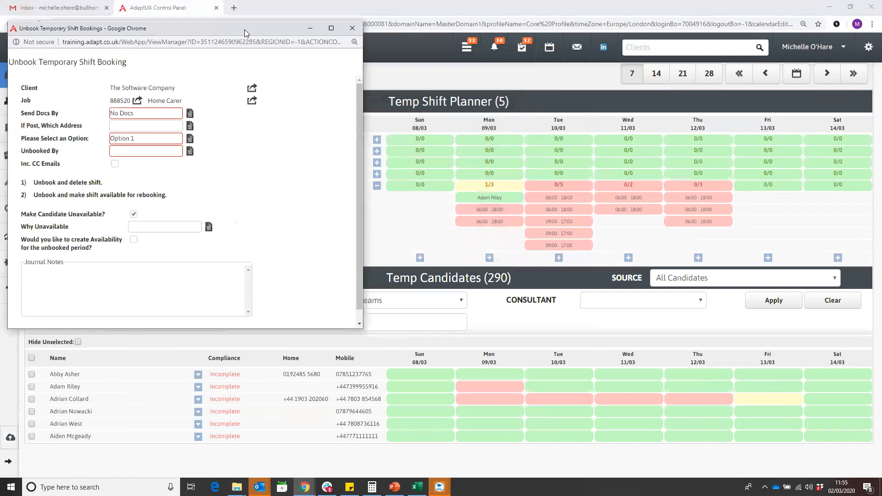
left_click(361, 28)
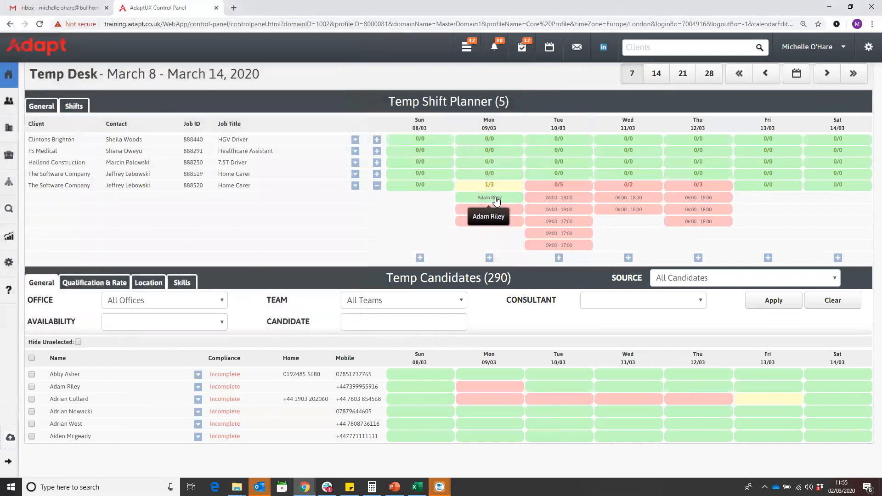